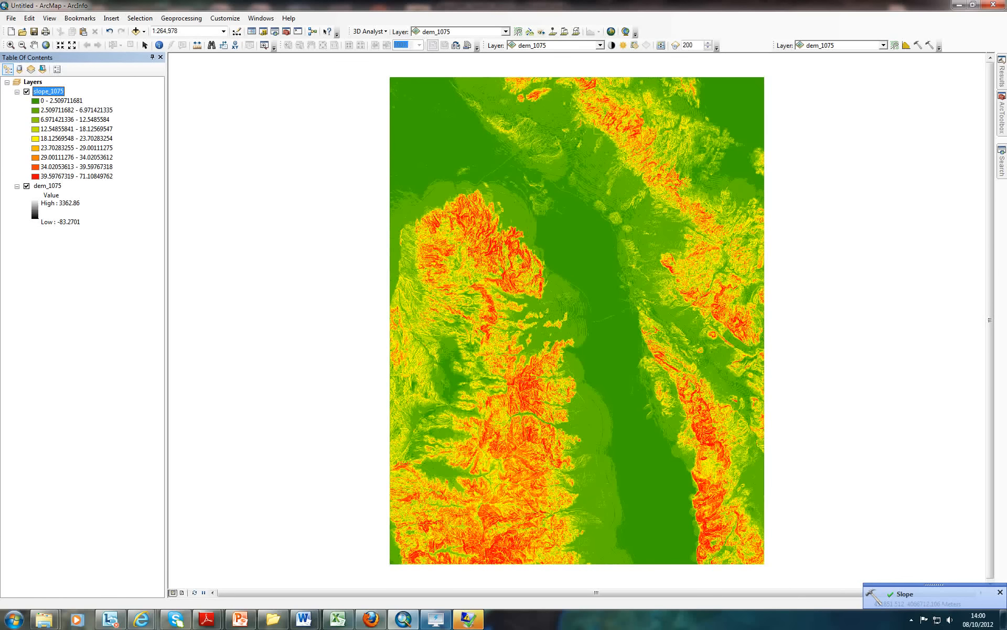
Step: Change the slope_1075 layer's symbology to Stretched with the red-yellow-green color ramp
right_click(54, 92)
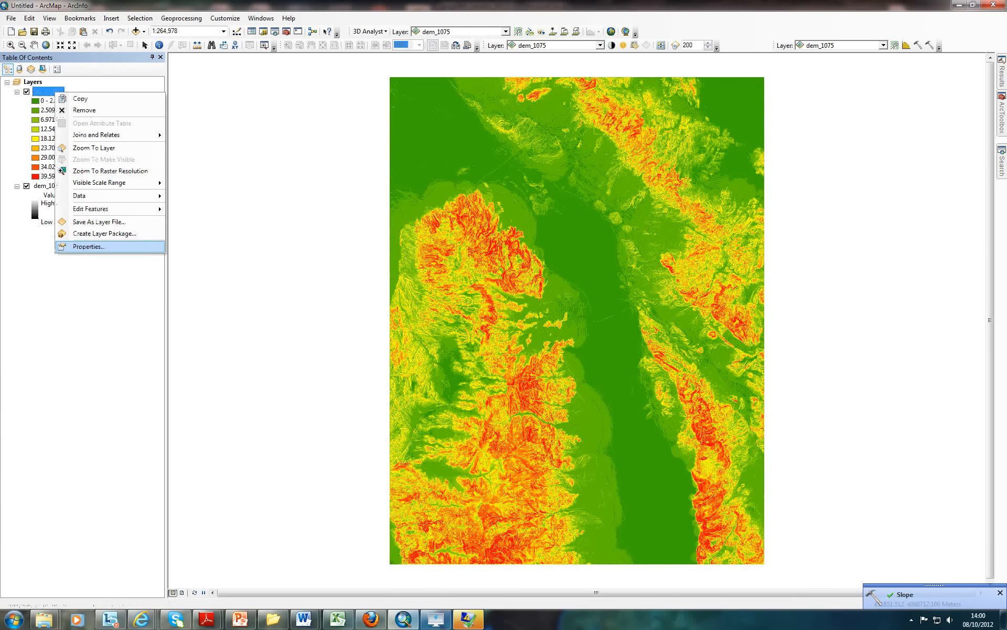
click(88, 246)
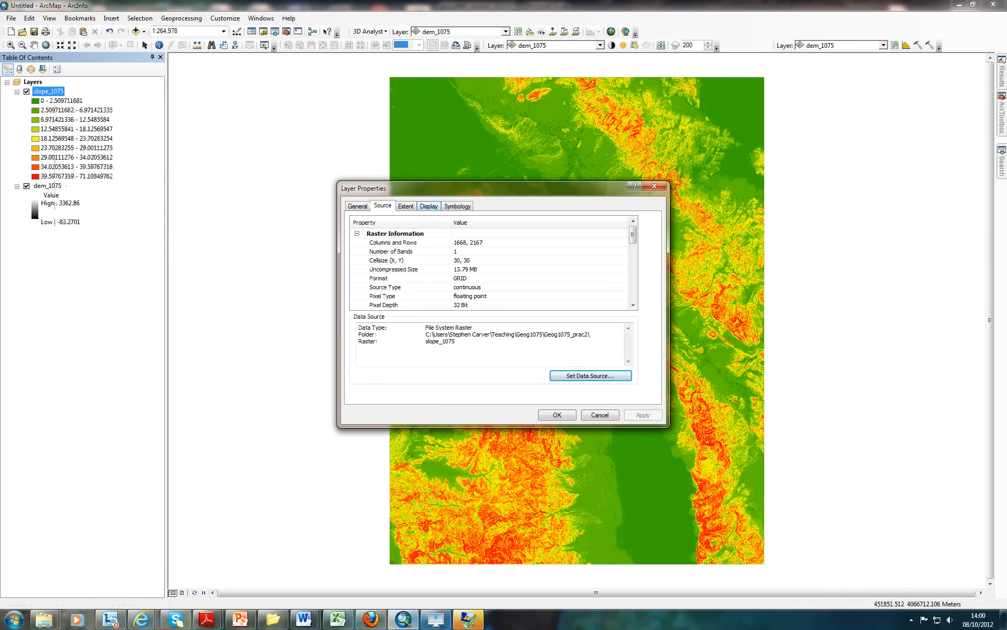
click(458, 206)
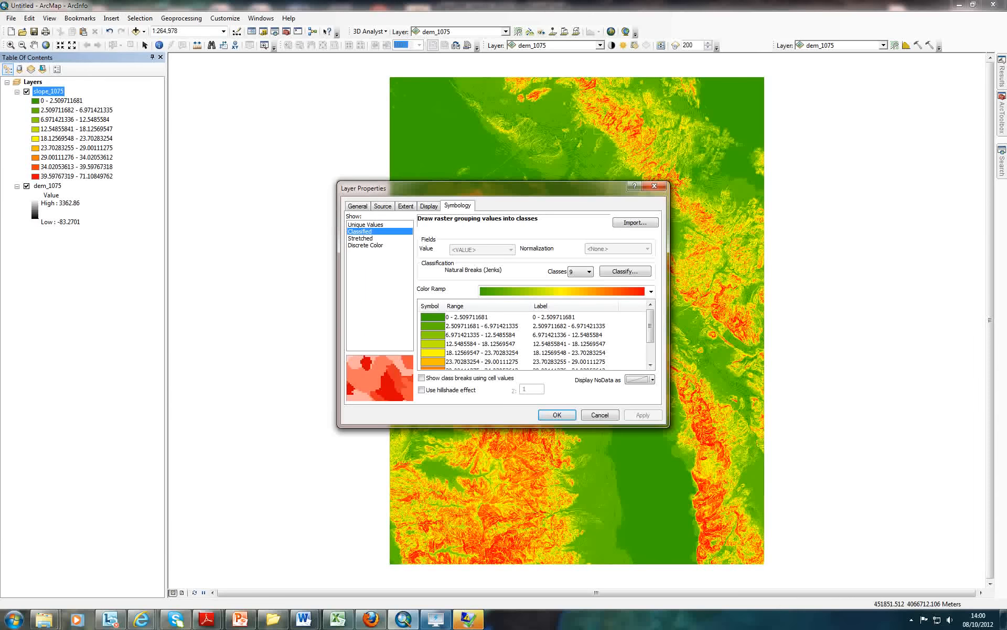
click(361, 238)
click(624, 308)
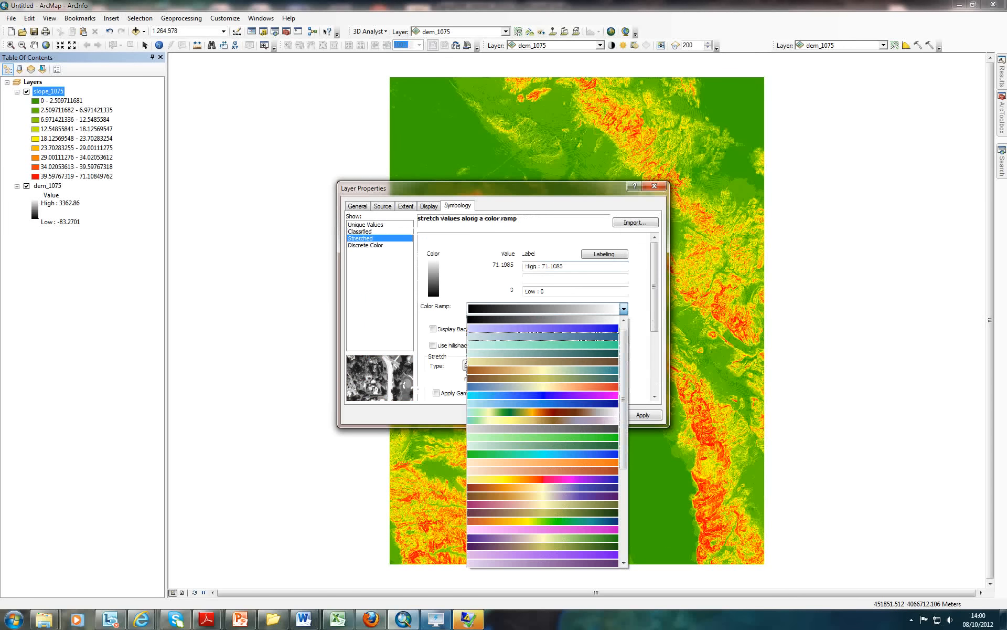
drag(623, 446, 623, 502)
click(577, 505)
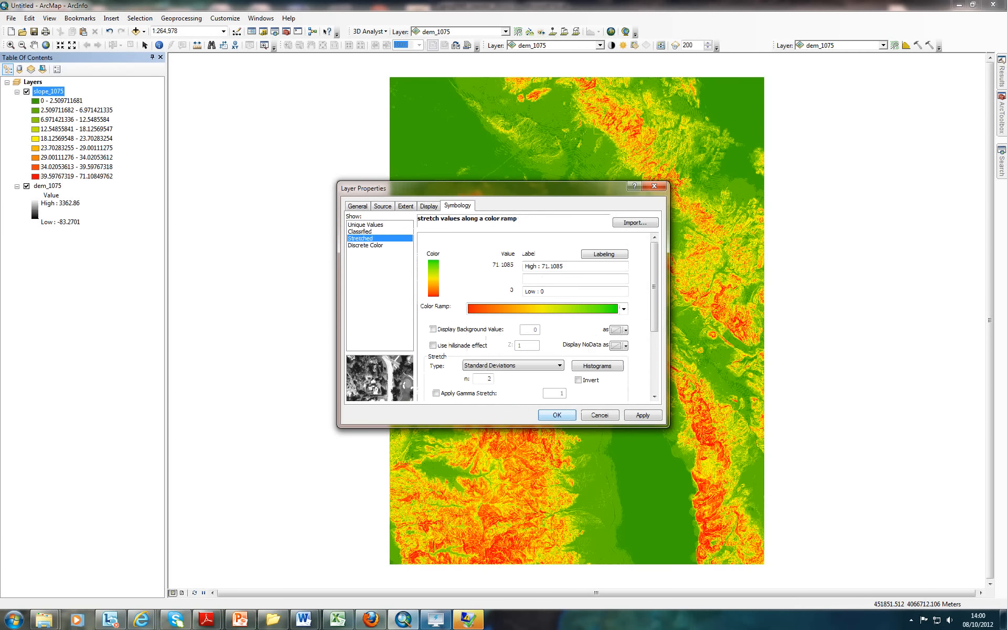
click(558, 414)
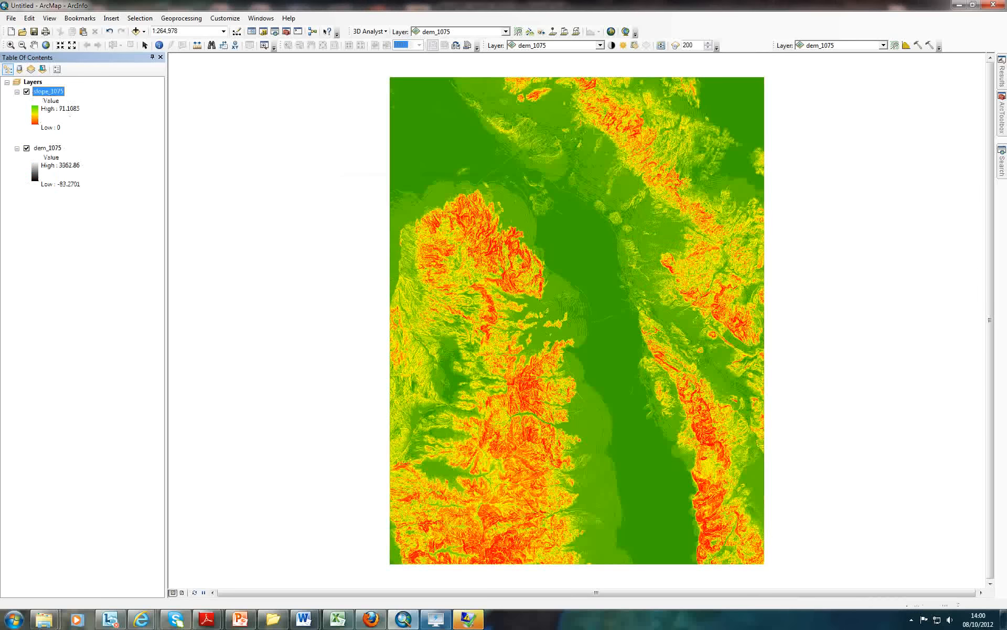
Step: Invert the stretched color ramp of the slope_1075 layer so steep slopes are red and flat areas green
right_click(47, 91)
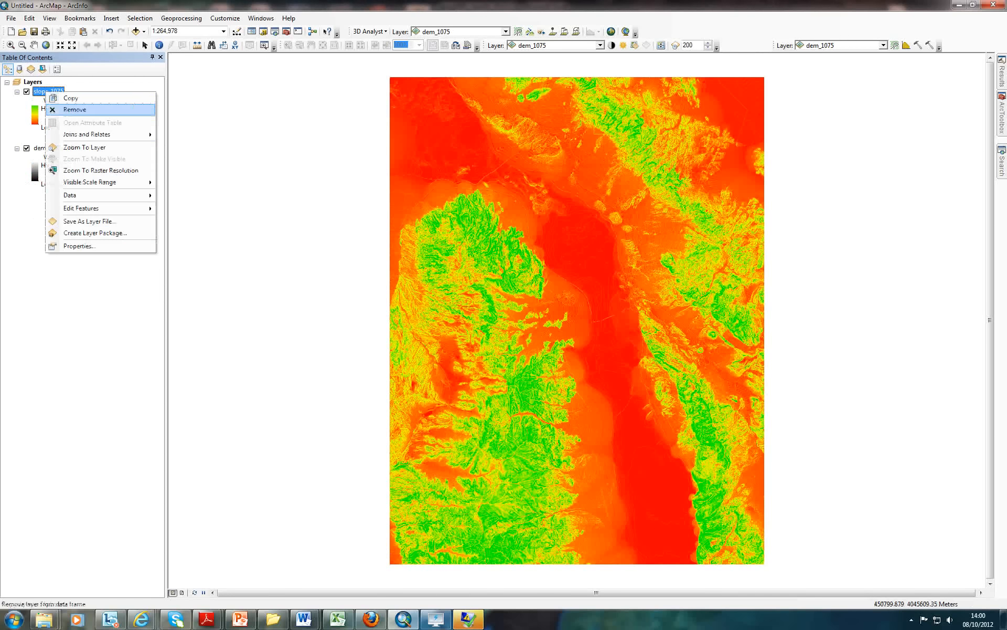
click(68, 244)
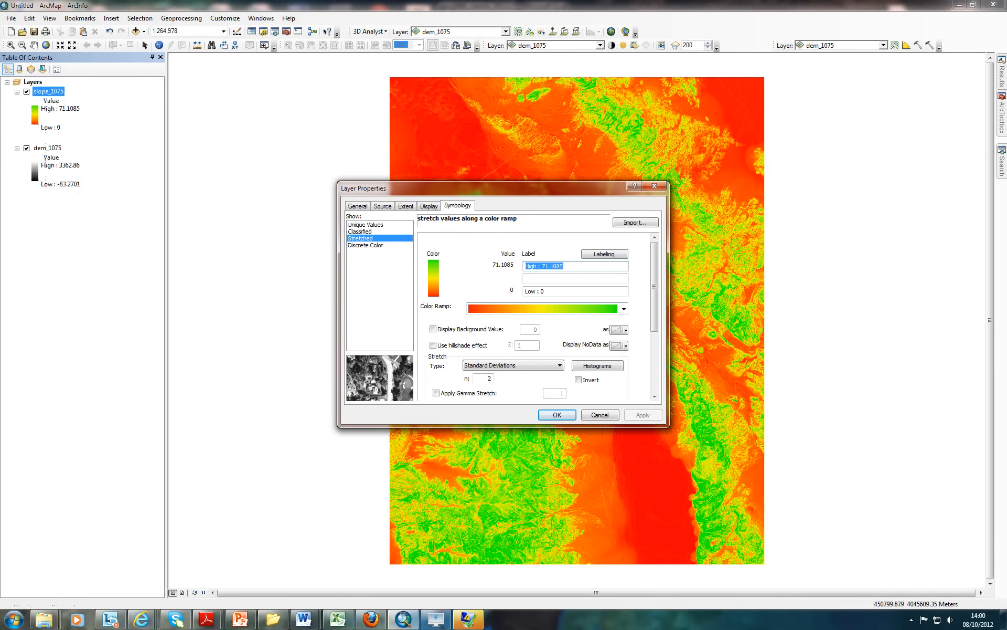
scroll(539, 313, down, 5)
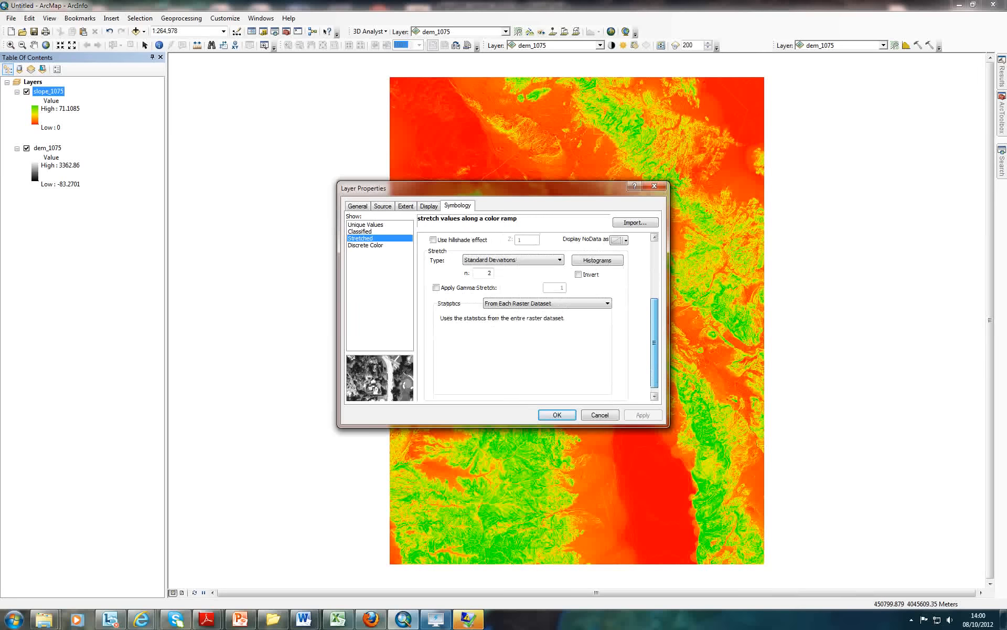
scroll(543, 315, up, 4)
click(578, 335)
click(557, 415)
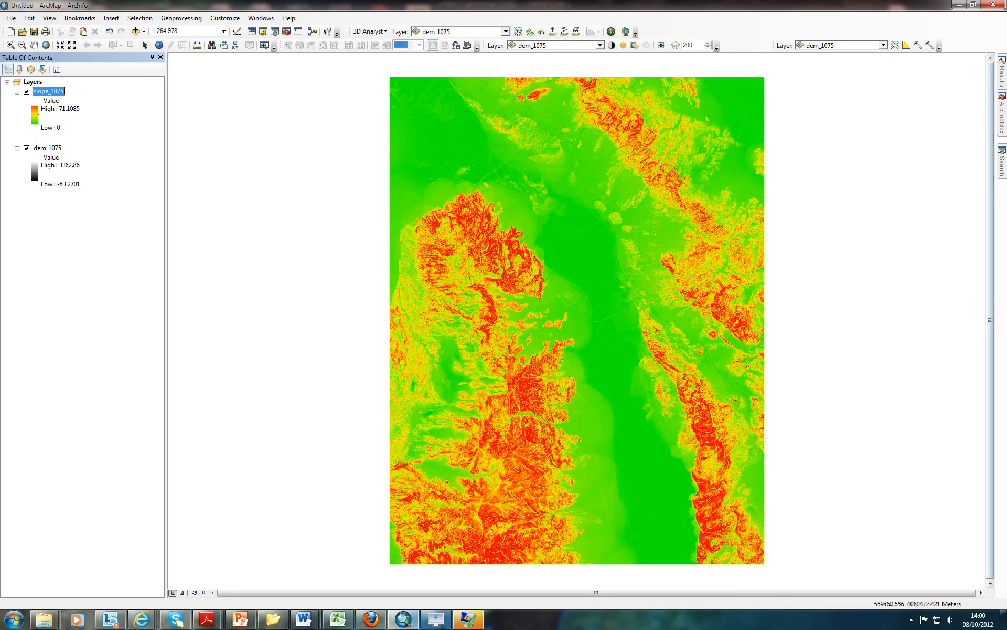
Step: Run the Spatial Analyst Aspect tool on dem_1075, saving the output raster as aspect_1075 in the Geog1075_prac2 folder
mouse_move(1002, 117)
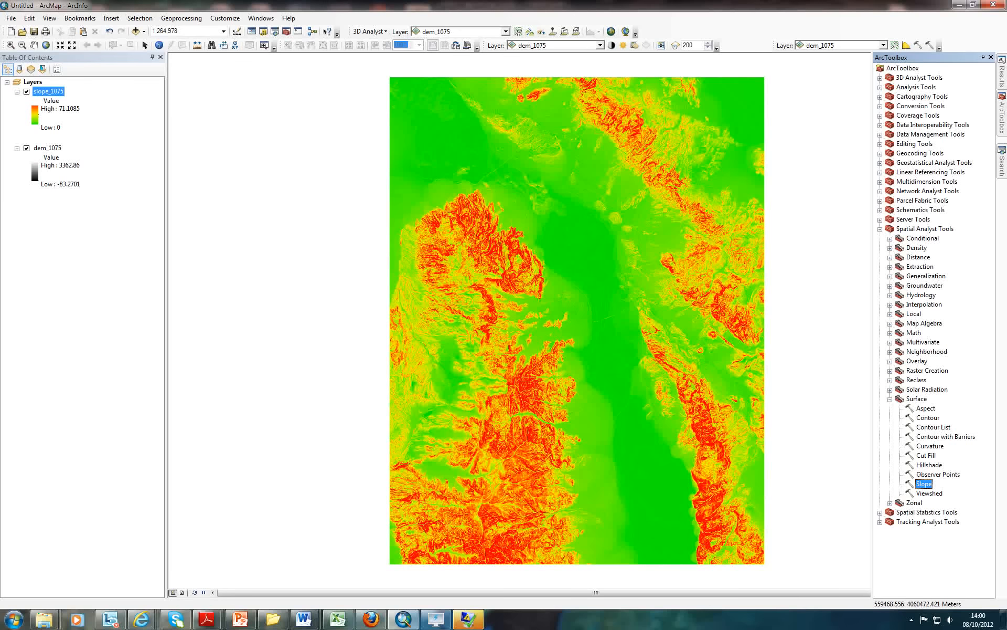
double_click(926, 408)
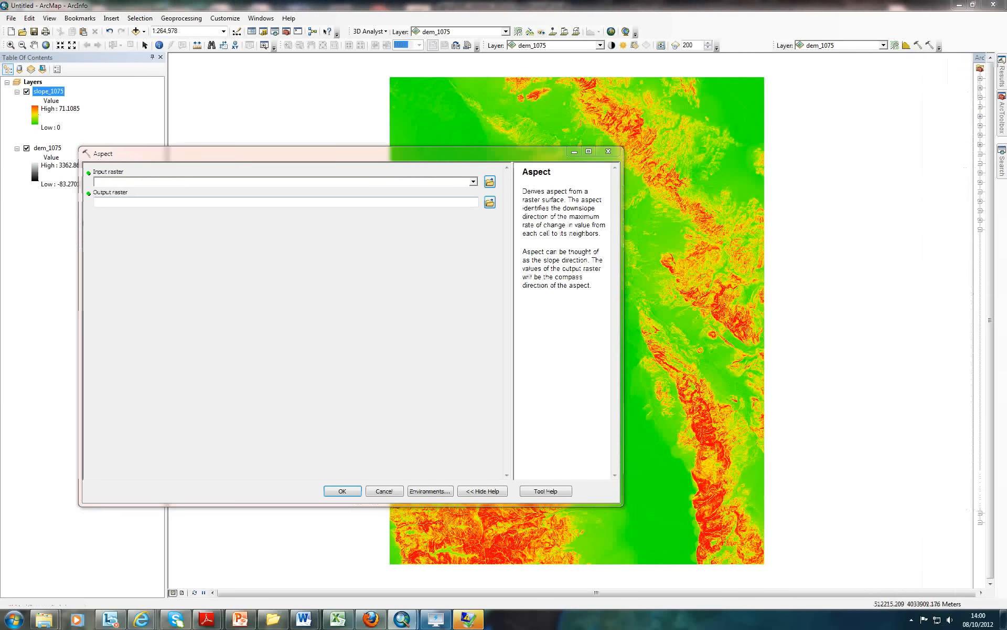
click(473, 182)
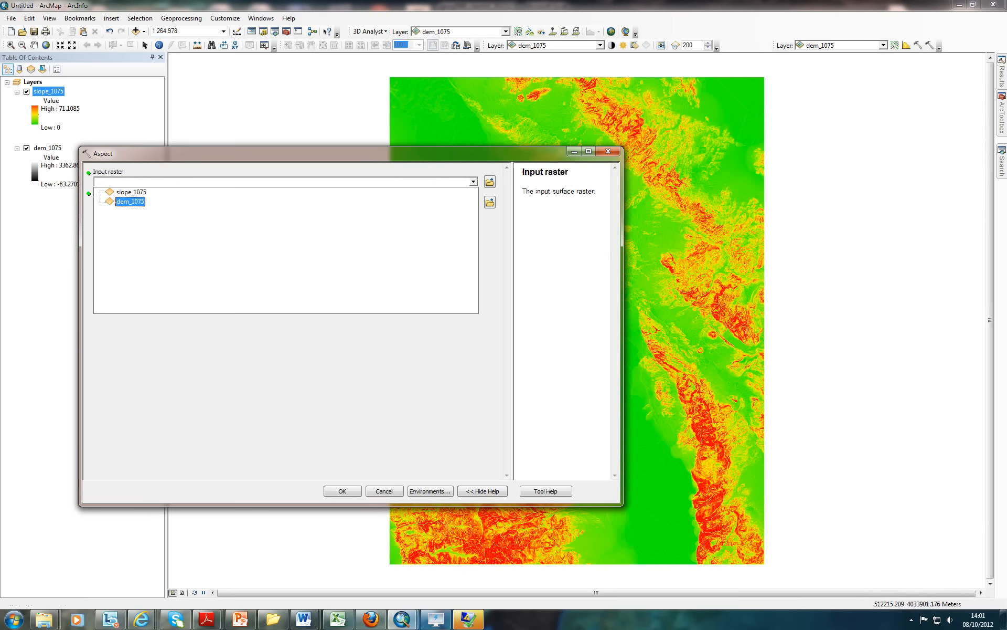
click(130, 202)
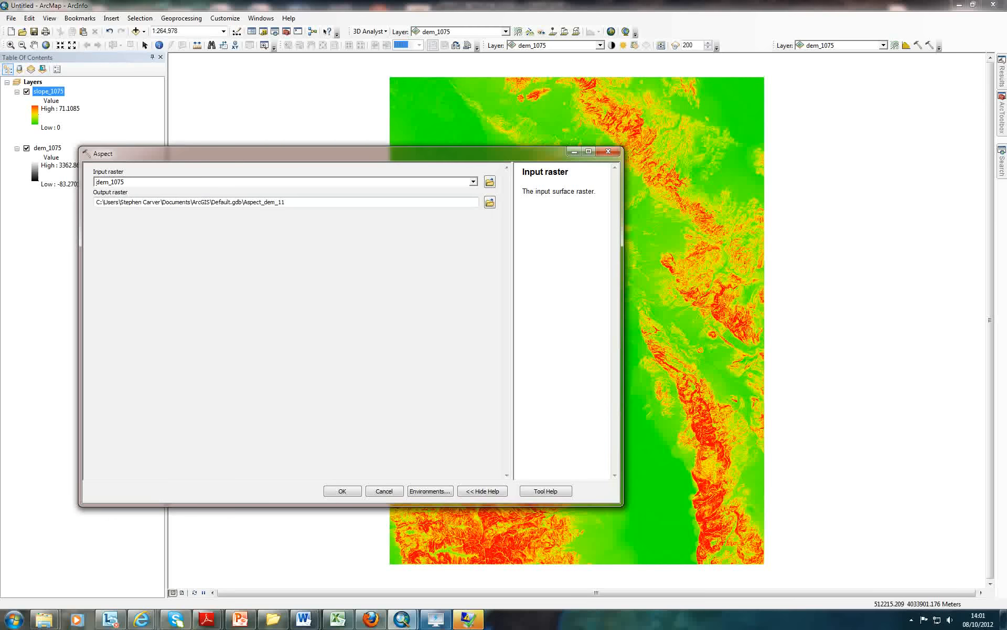
click(490, 202)
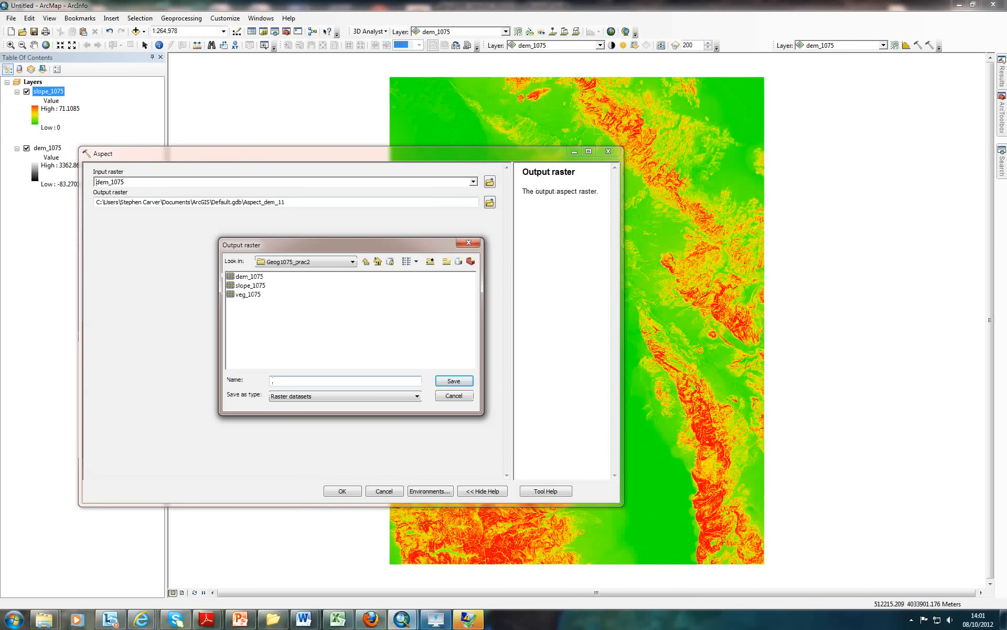
text(aspect_1075)
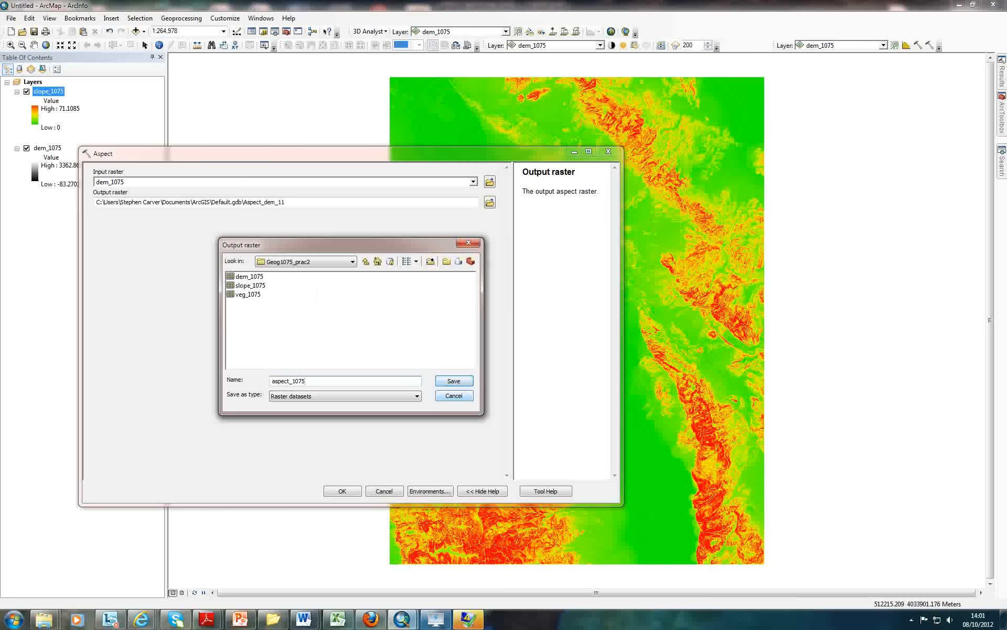
key(Return)
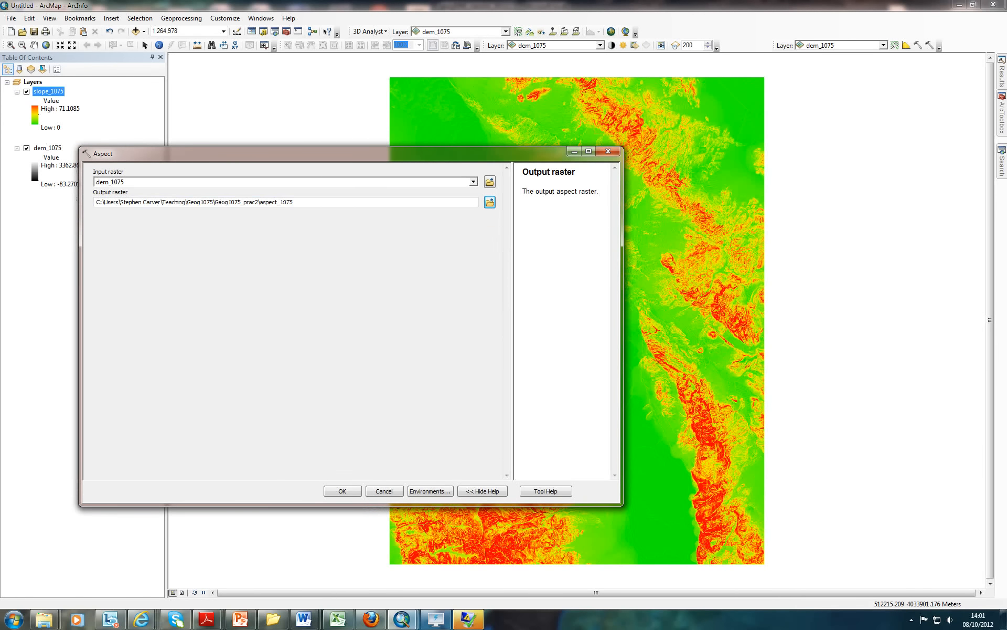
key(Return)
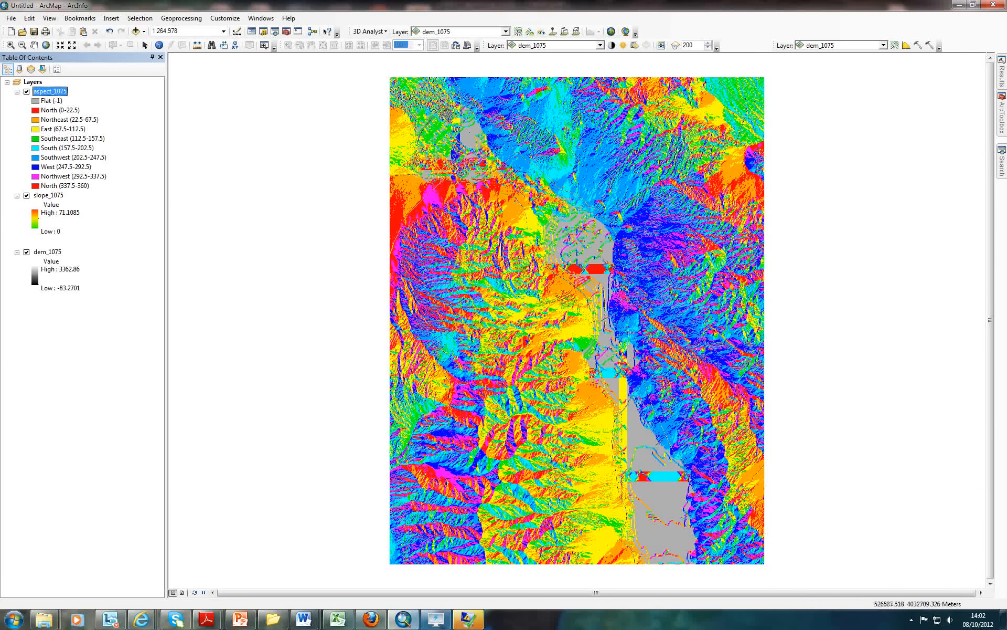
Step: Set up the Hillshade tool with dem_1075 as input and hillsh_1075 in the Geog1075_prac2 folder as output raster
click(1002, 116)
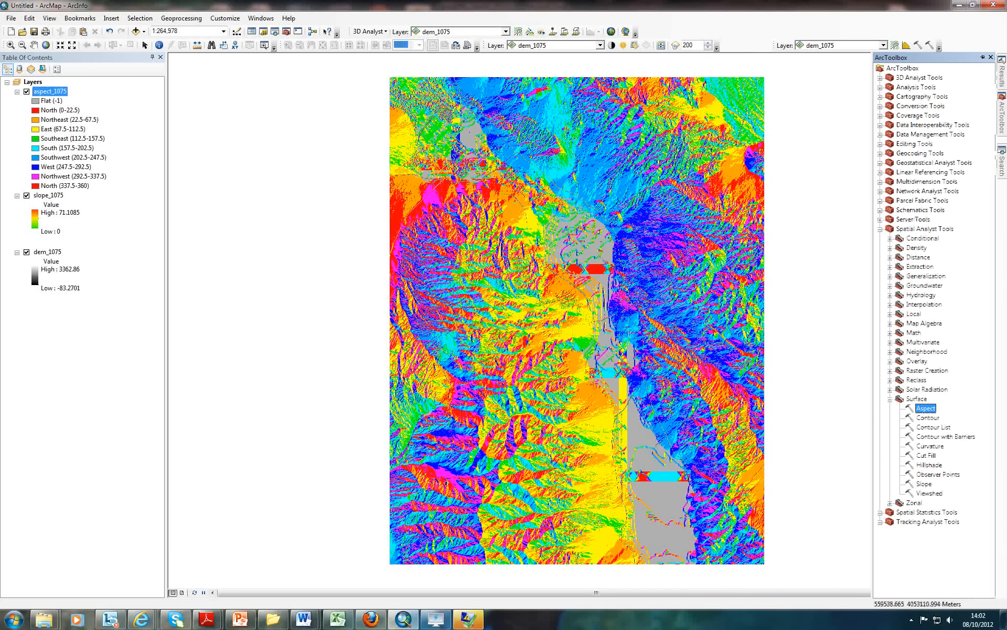
double_click(929, 465)
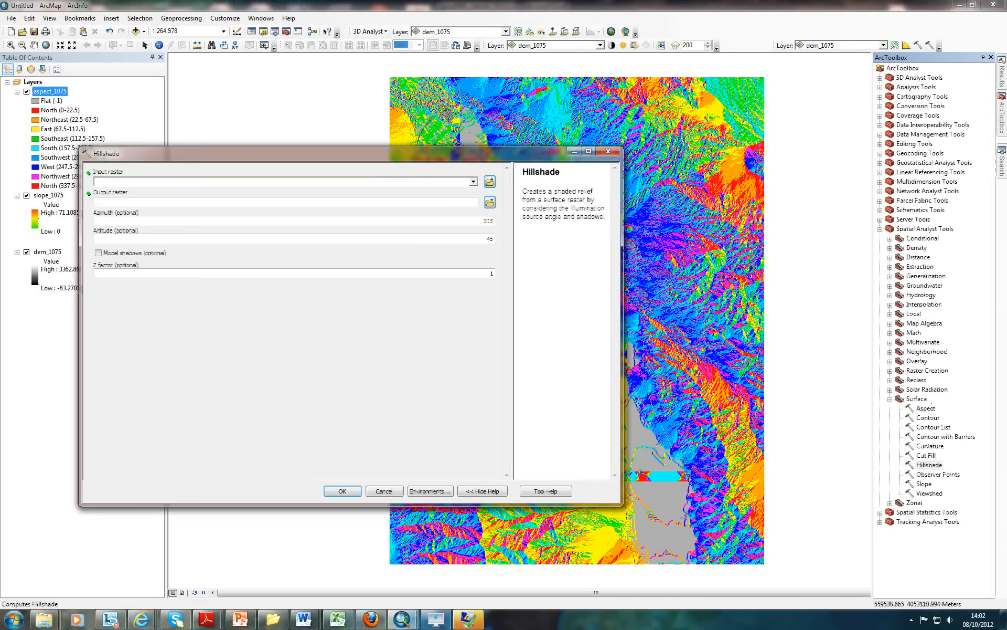
click(474, 181)
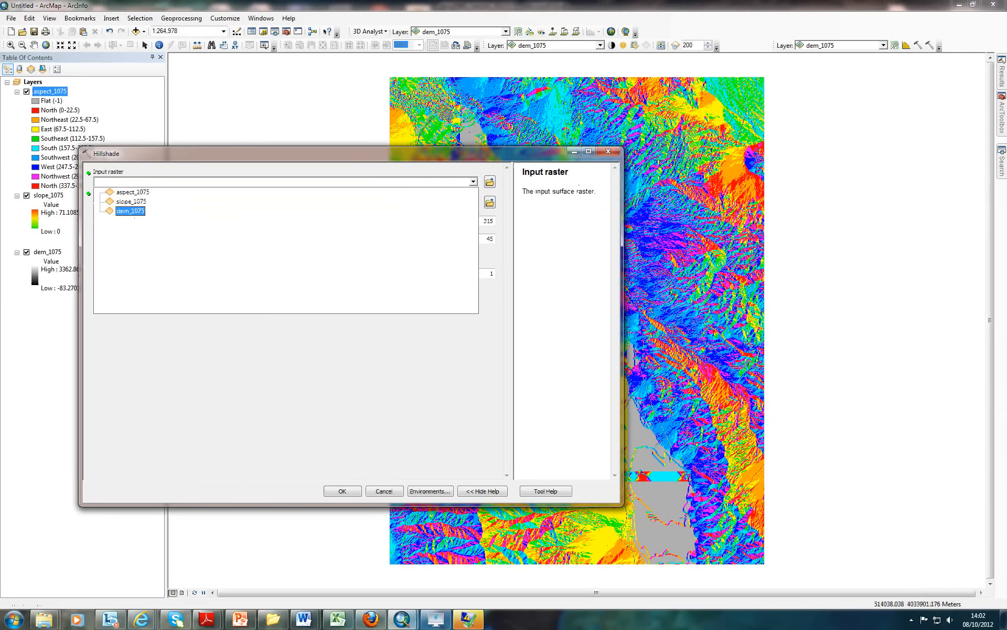
click(130, 211)
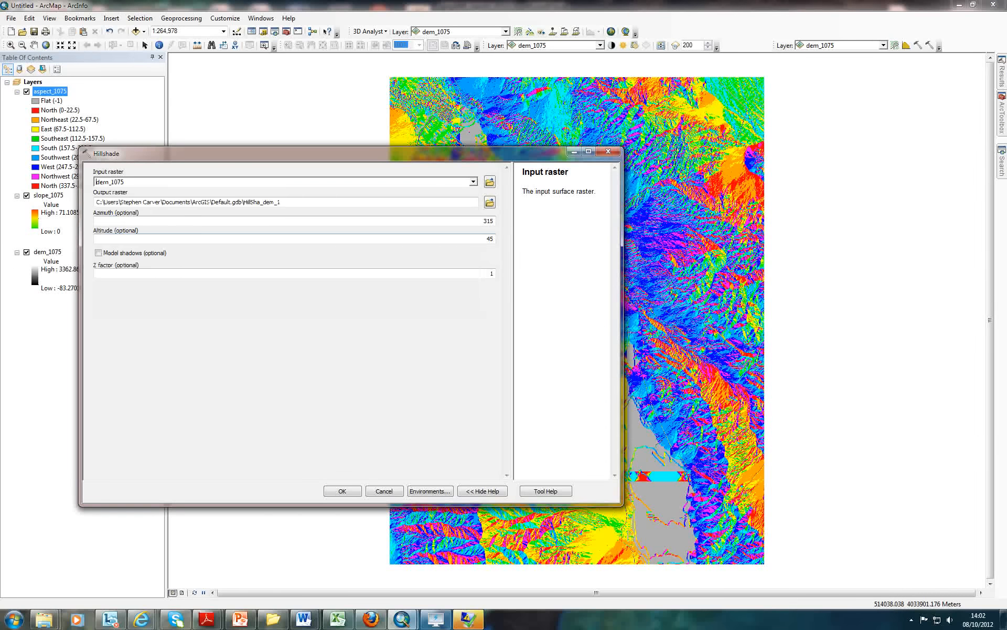
click(490, 202)
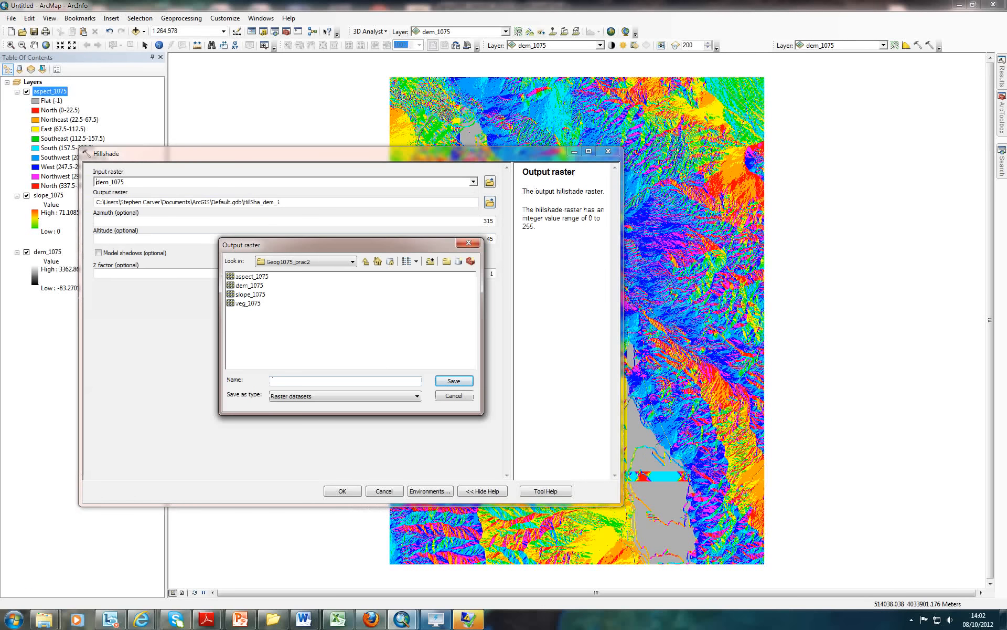
text(hillsh_1075)
click(454, 381)
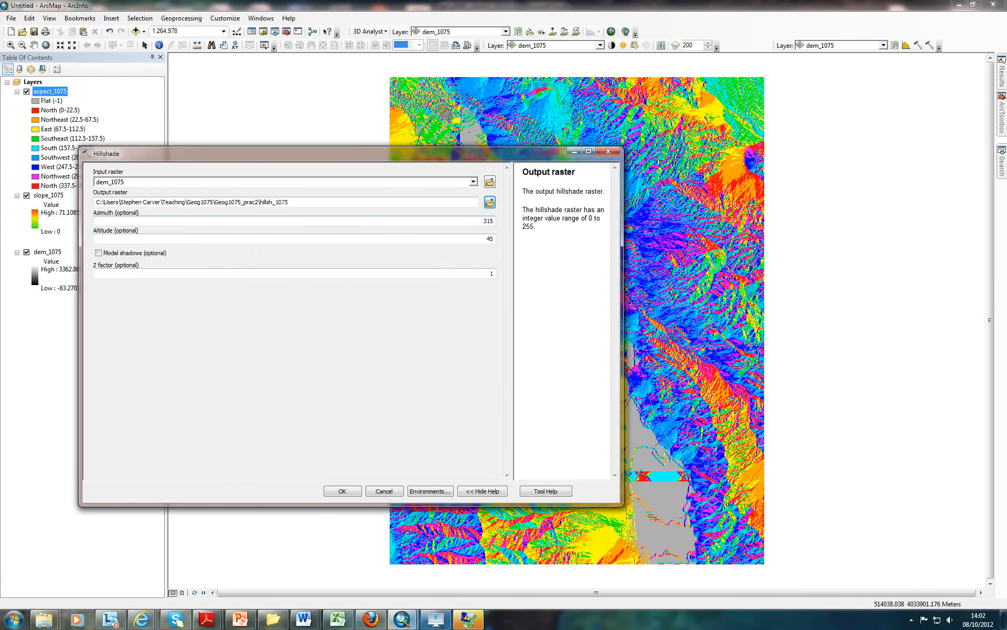
Step: Enable shadow modelling for the hillshade and run it, keeping the default azimuth of 315 and altitude of 45
click(484, 221)
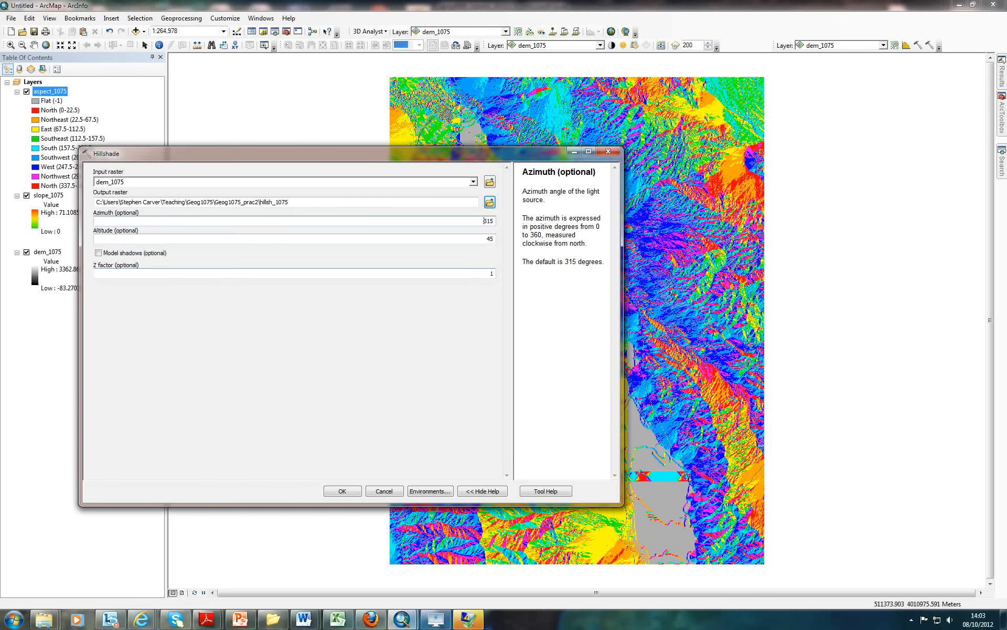
click(98, 252)
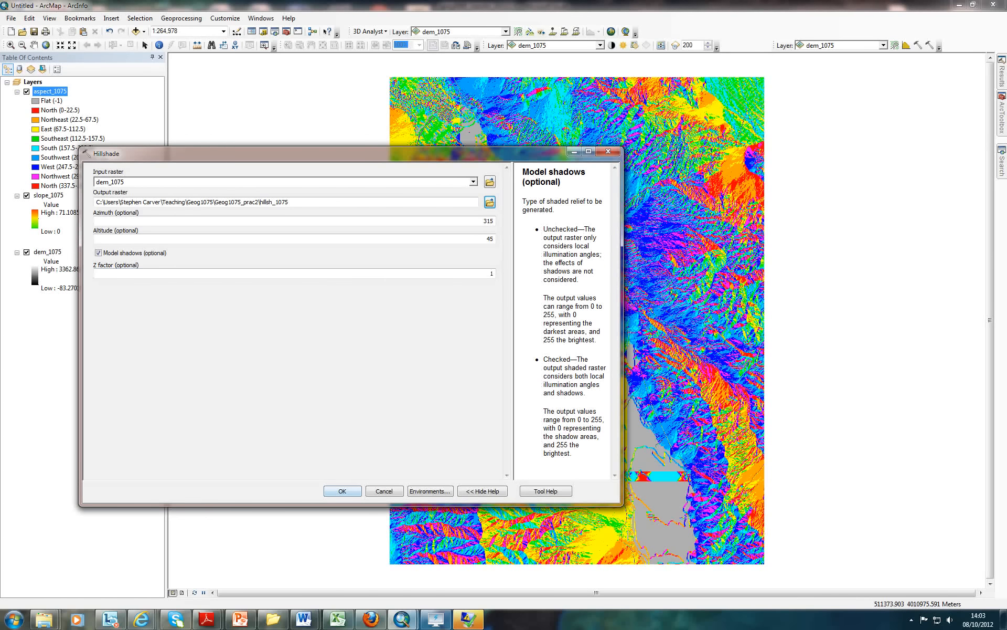
click(342, 491)
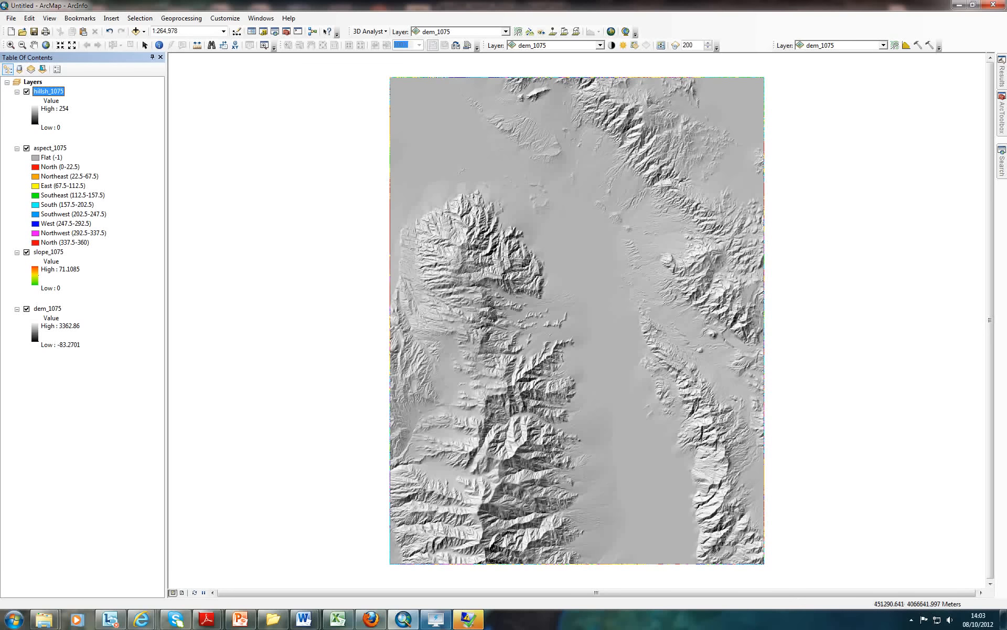
Step: Make the hillsh_1075 layer partly transparent and hide the aspect_1075 and slope_1075 layers so it overlays dem_1075
right_click(50, 91)
click(58, 245)
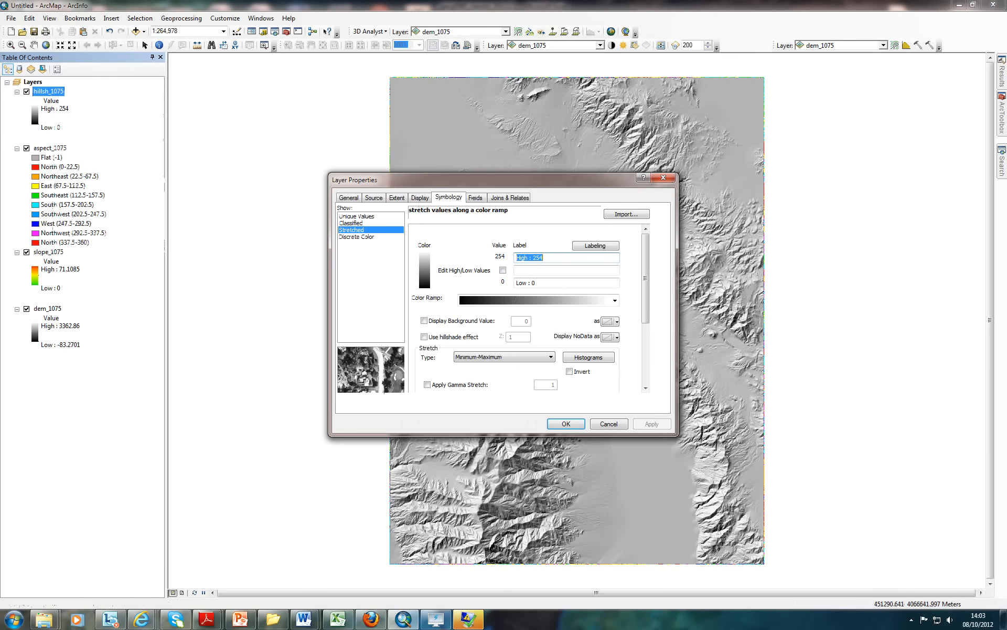
click(419, 197)
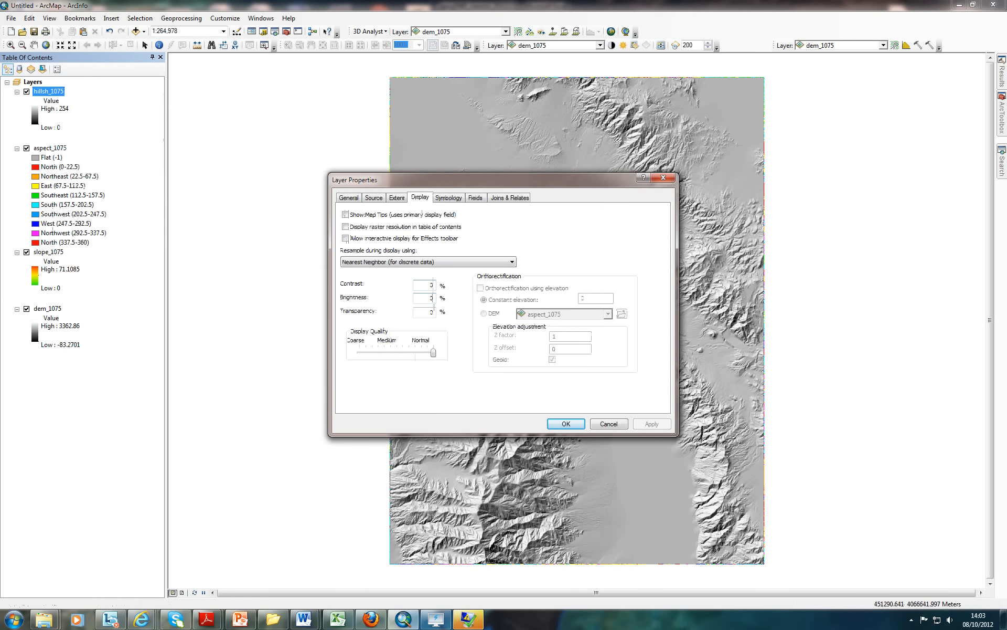
text(5)
key(Return)
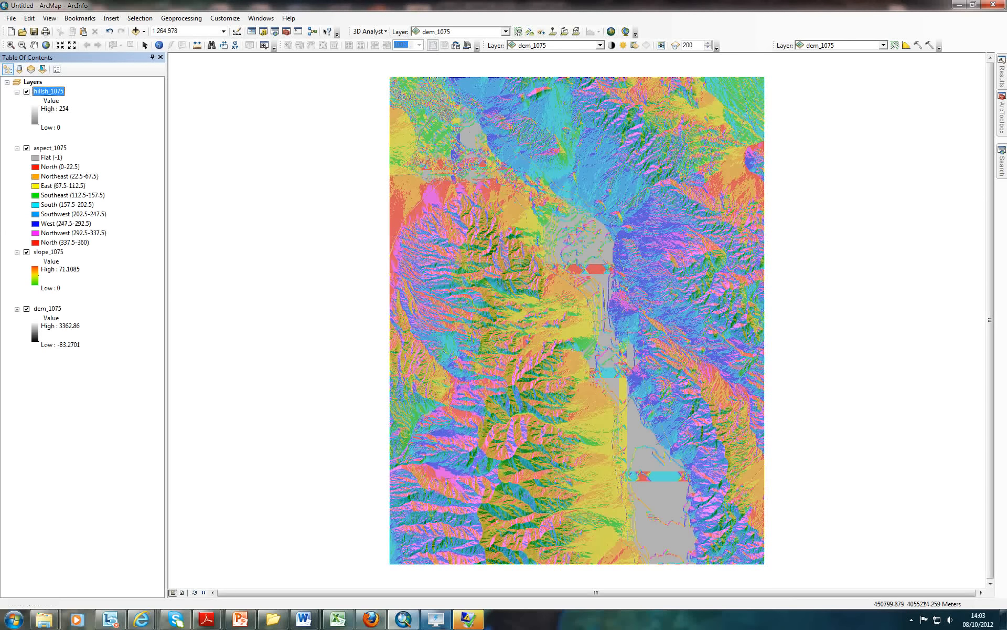
click(26, 148)
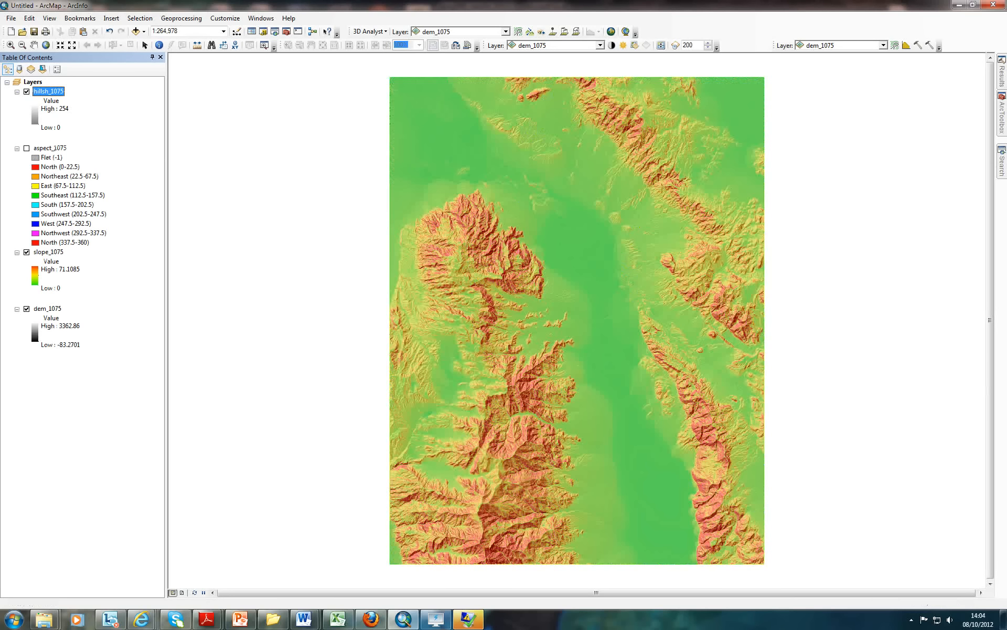
click(26, 252)
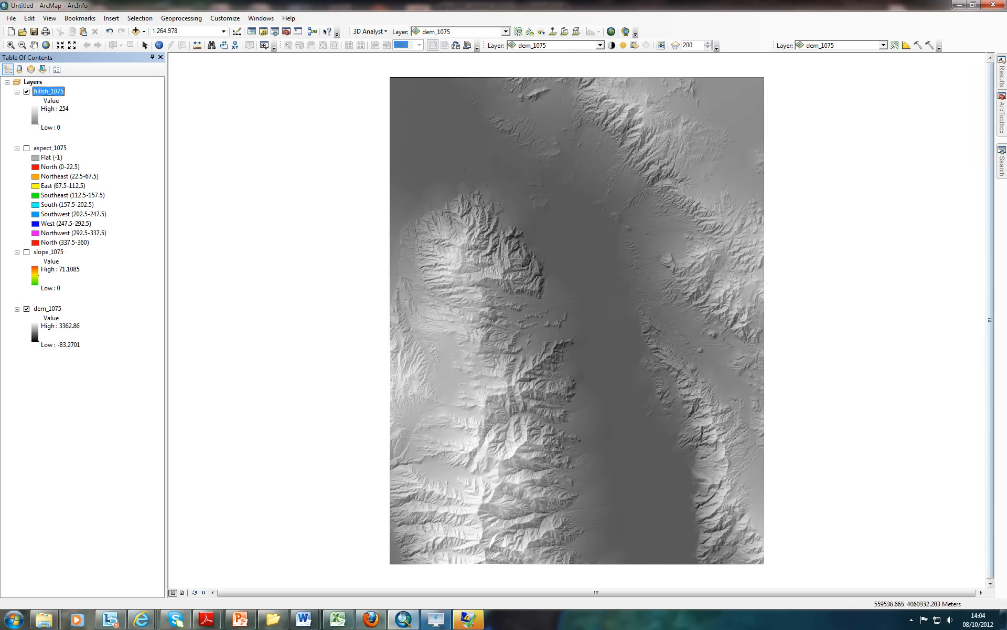
Step: Set up a second Hillshade run with dem_1075 as input and hills1_1075 in the Geog1075_prac2 folder as output raster
click(1001, 116)
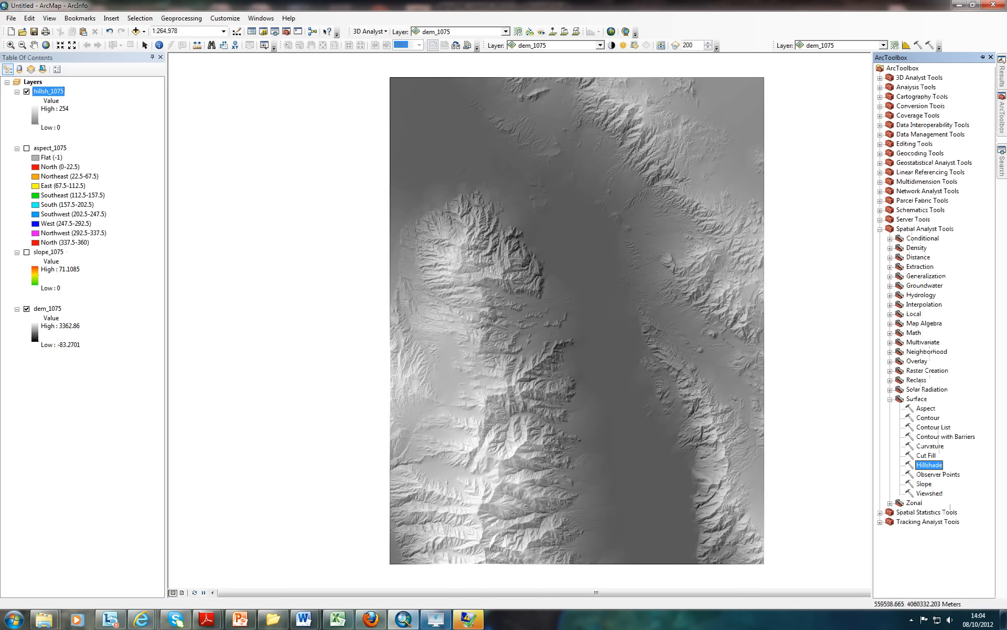
double_click(929, 465)
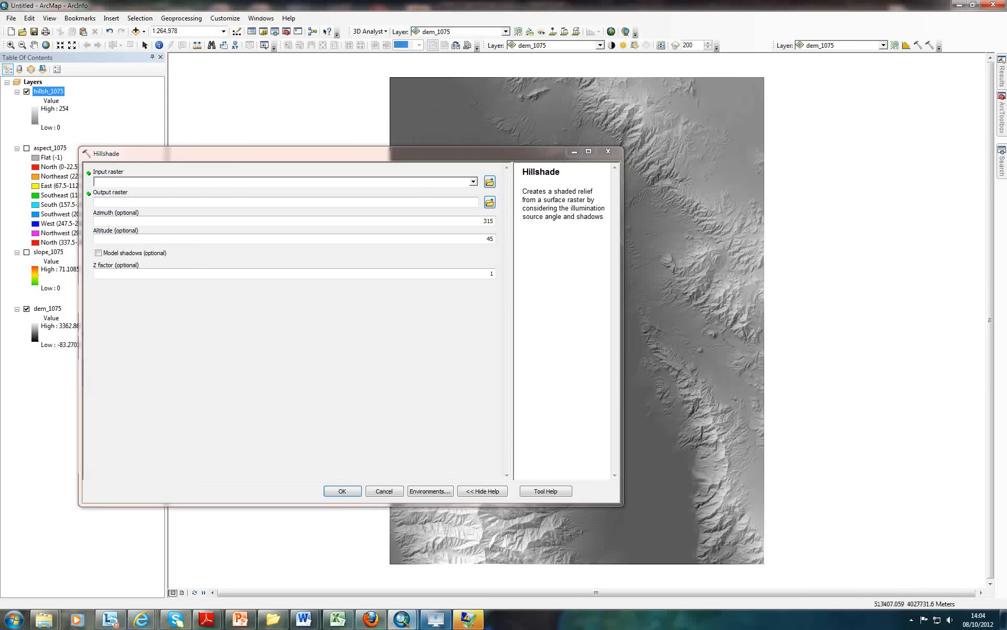
click(474, 181)
click(131, 221)
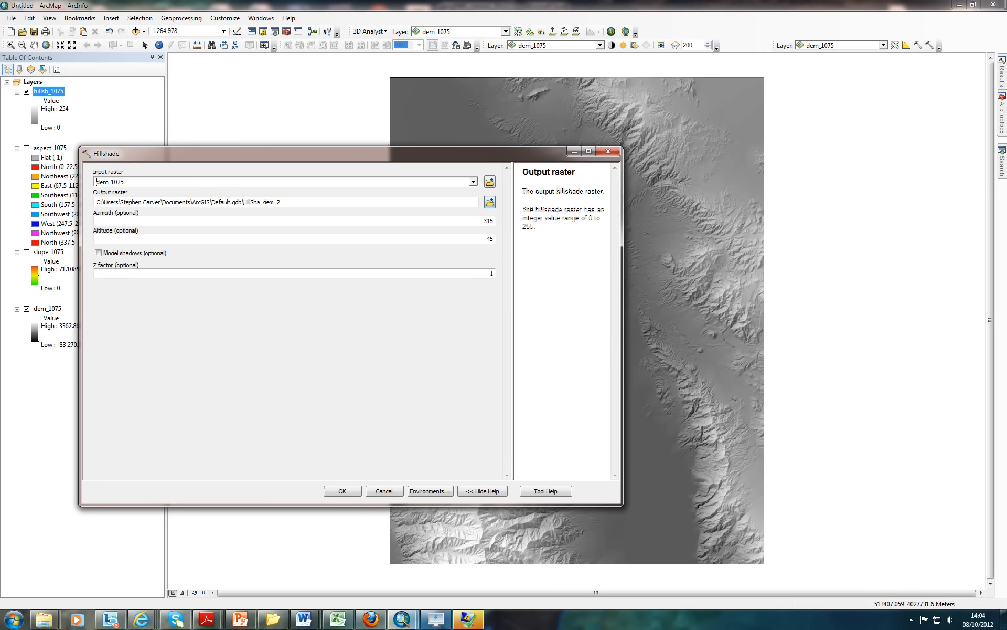
click(490, 203)
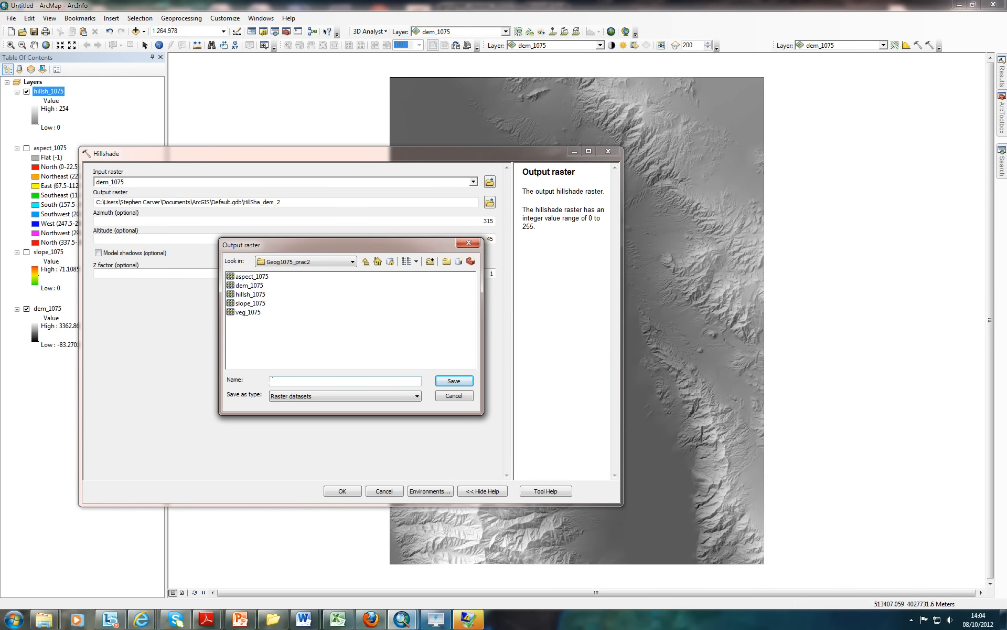
text(hills)
text(h_10)
key(Return)
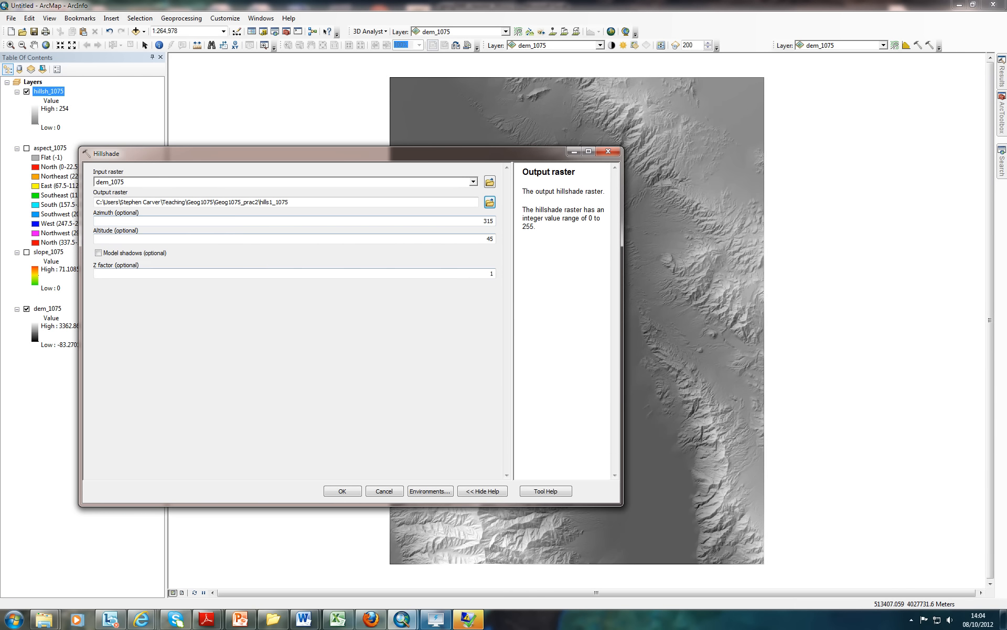
Step: Set the hillshade azimuth to 135, enable shadow modelling and run the tool
key(Tab)
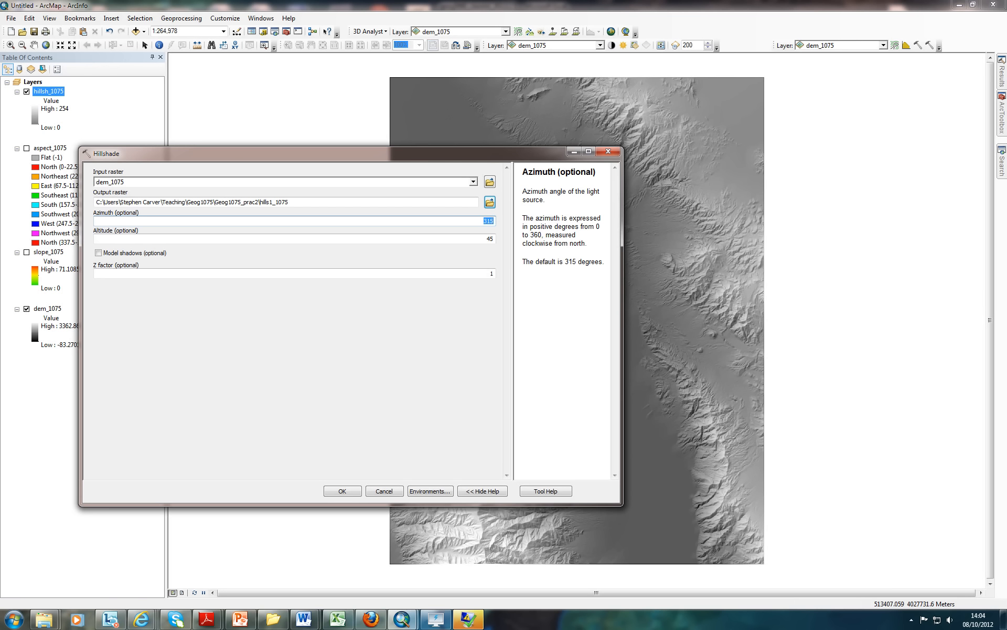
text(135)
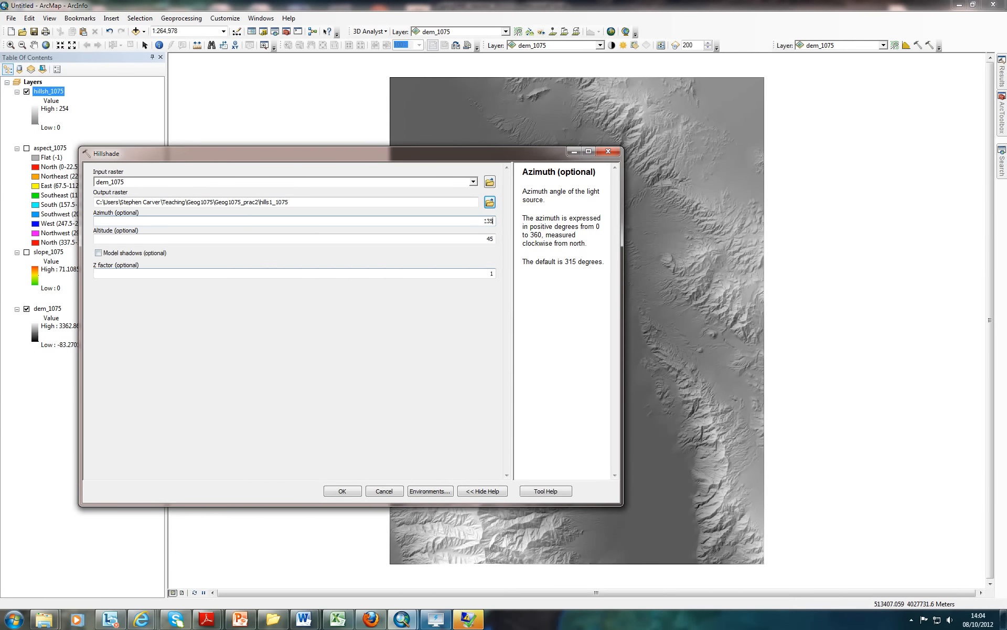
click(98, 253)
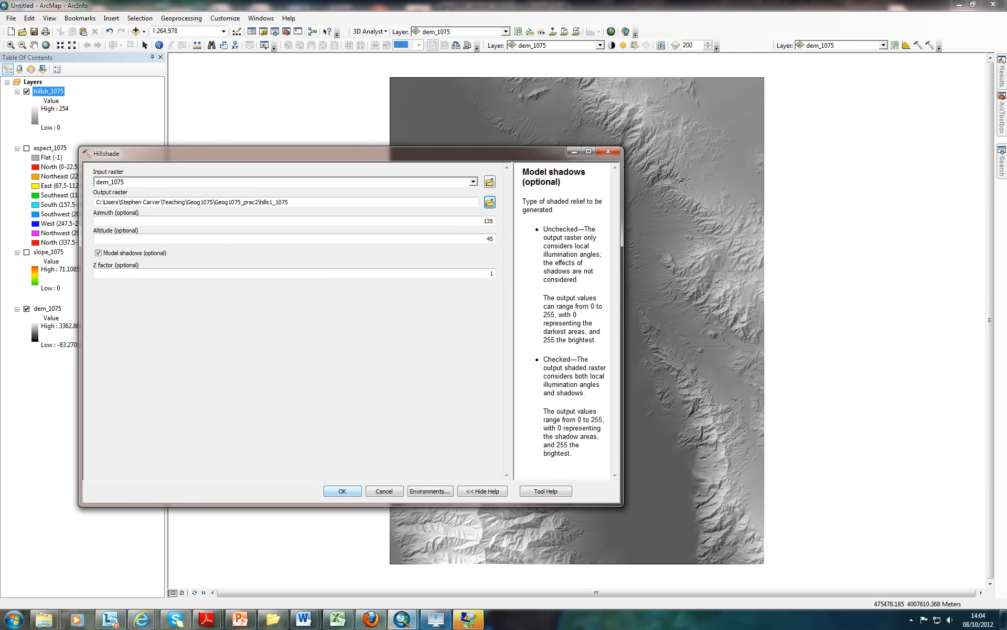
click(343, 491)
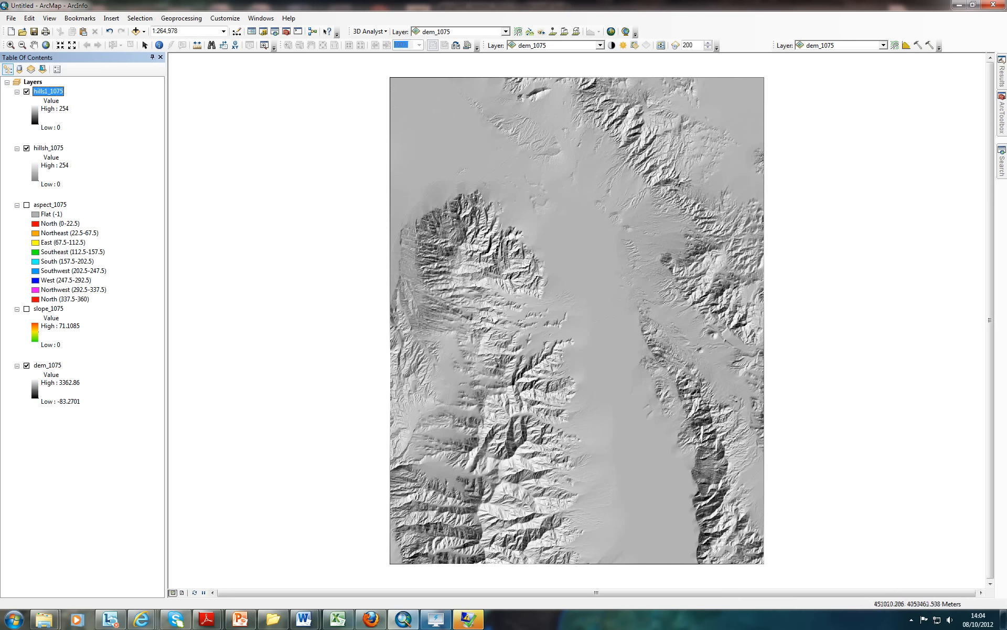
Step: Hide the hillsh_1075 layer and set the hills1_1075 layer's transparency to 50%
click(27, 147)
right_click(48, 92)
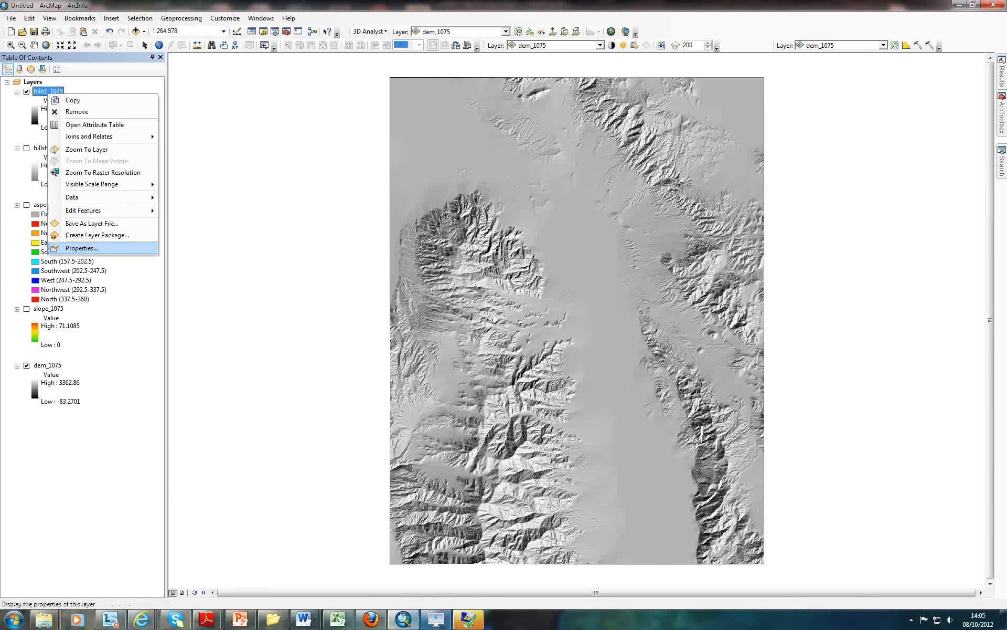
click(68, 249)
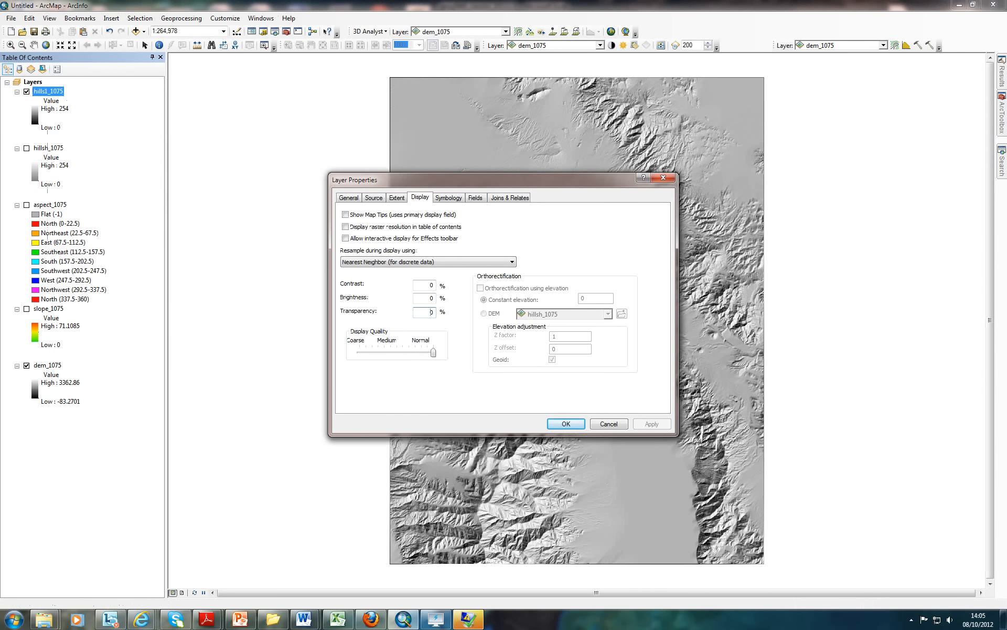
text(50)
key(Return)
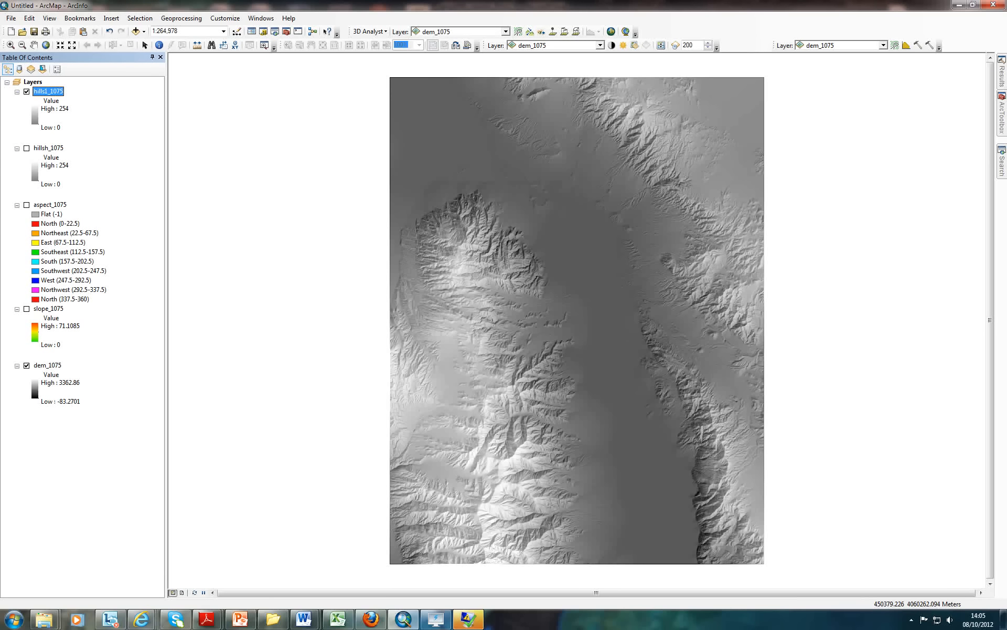
Step: Hide the hills1_1075 layer and show hillsh_1075 in its place to compare the two illumination directions
click(26, 92)
click(27, 148)
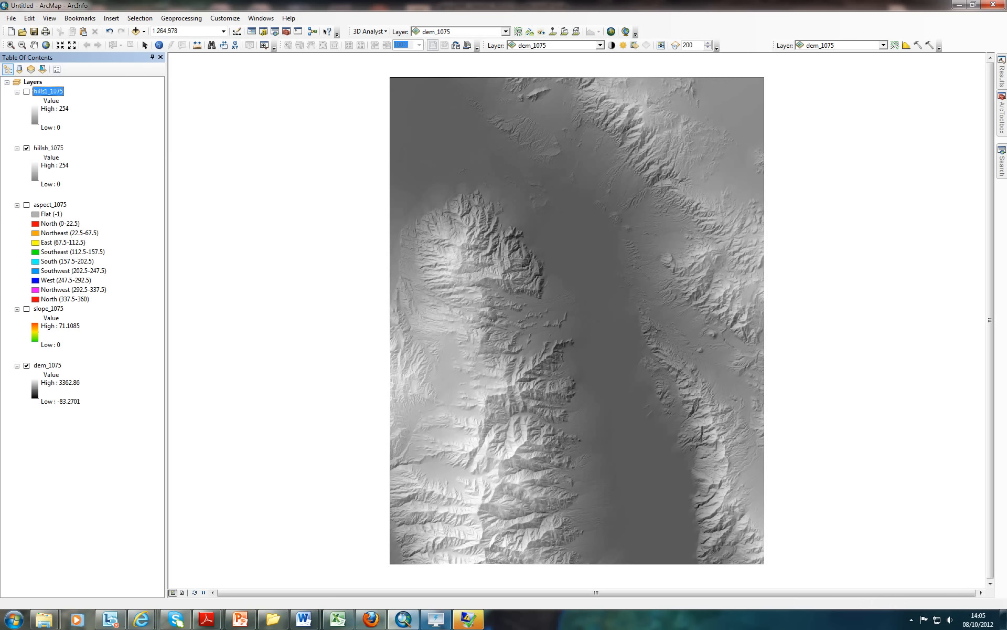